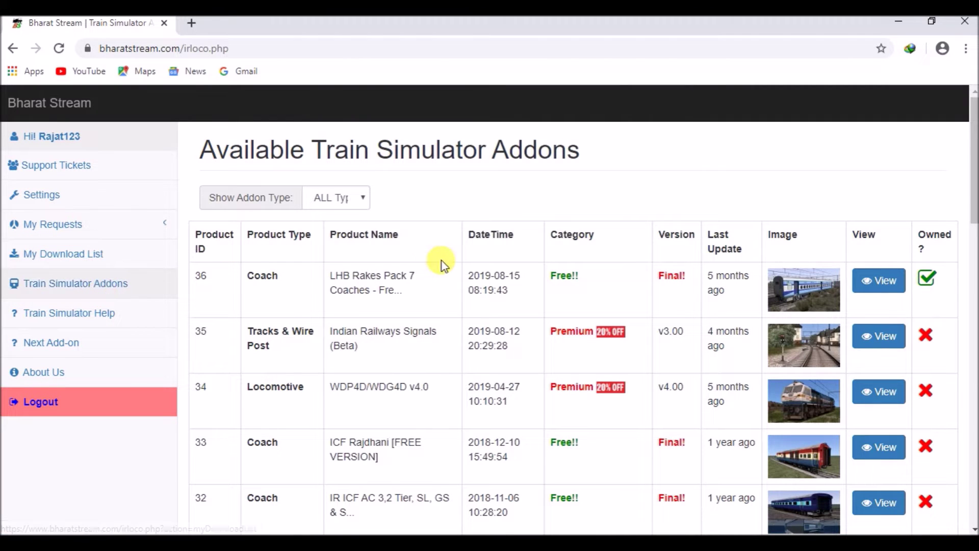
Step: From the LHB Rakes Pack 7 Coaches addon page, follow How to Download and request BharatStream.exe
click(363, 201)
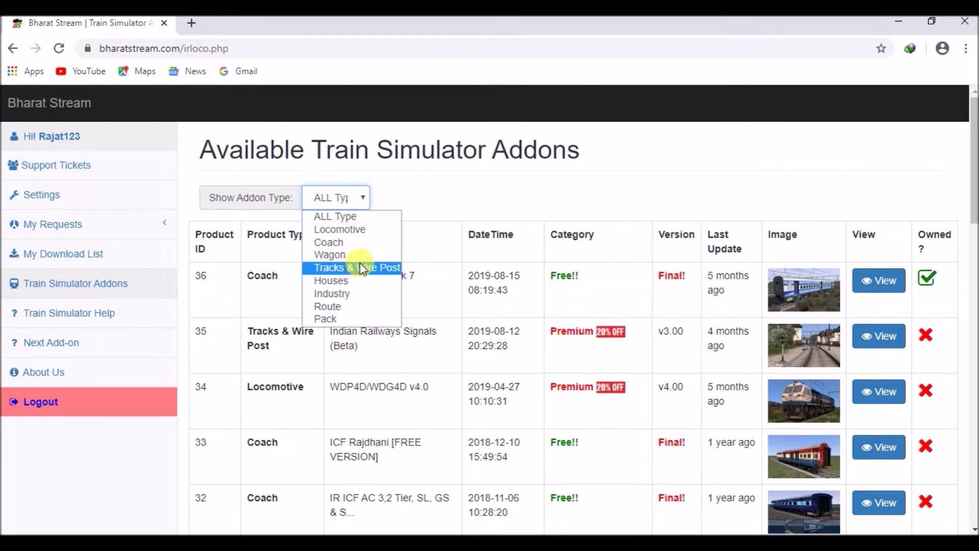
click(425, 191)
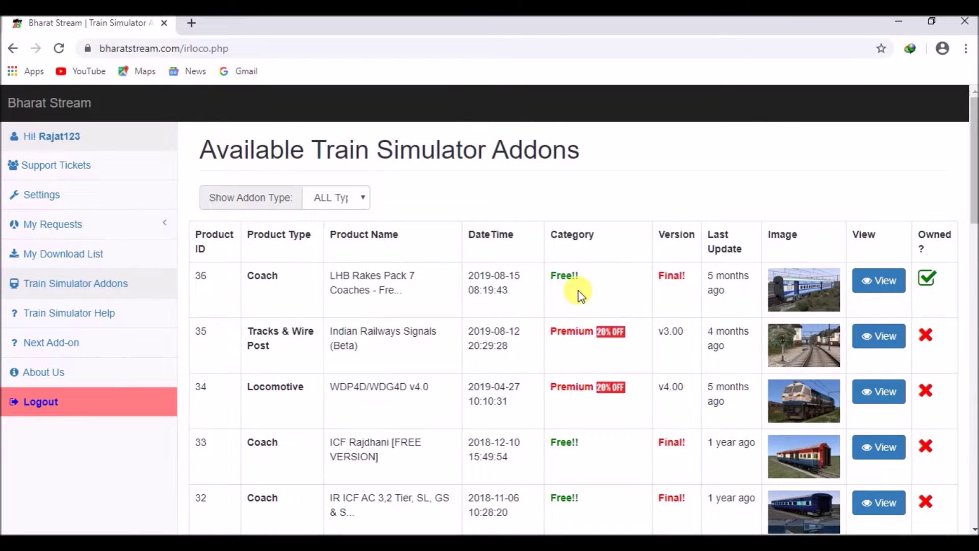
click(875, 289)
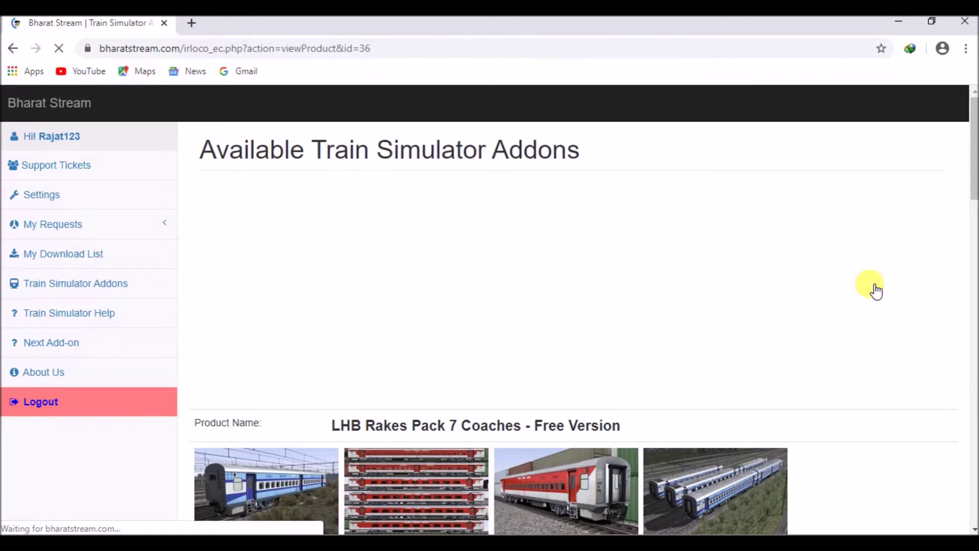
scroll(875, 289, down, 5)
scroll(875, 288, down, 6)
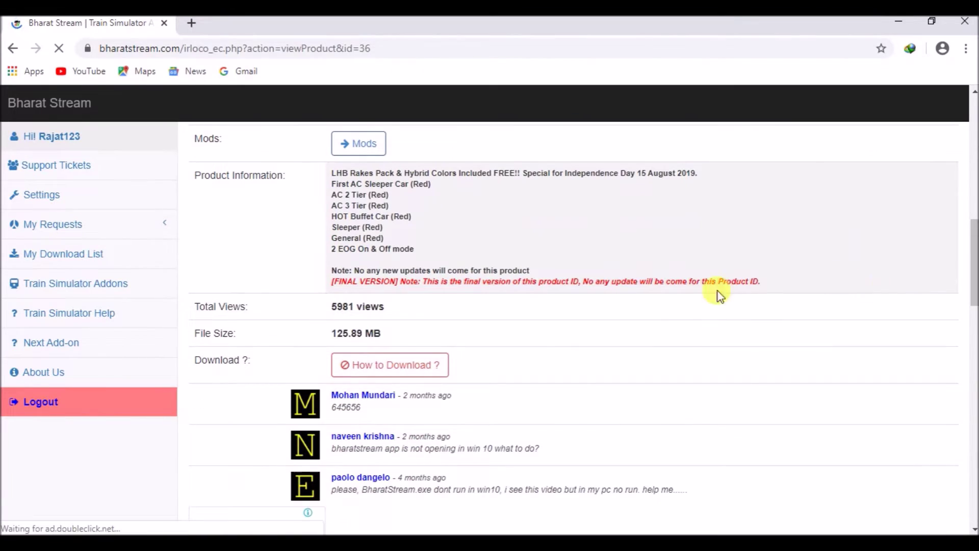
click(417, 374)
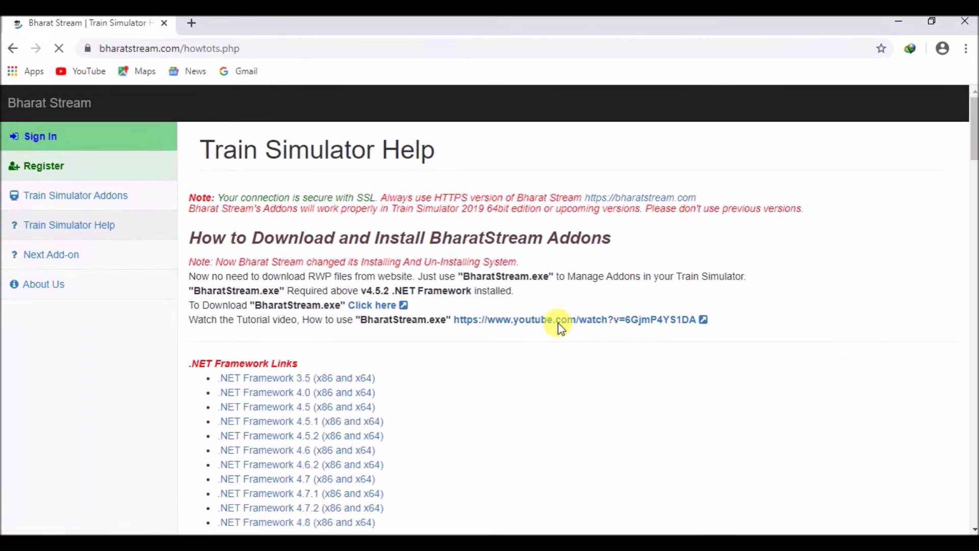
click(381, 309)
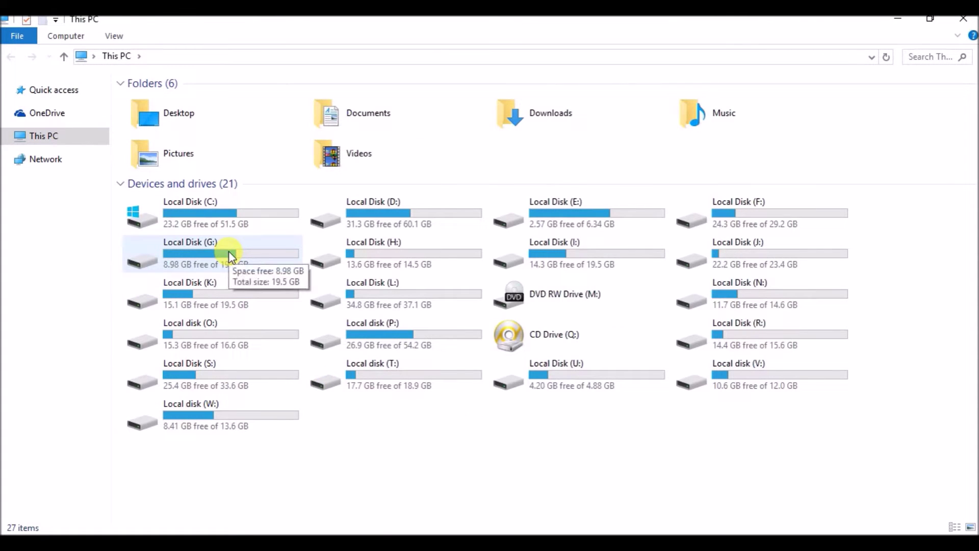
Step: Launch BharatStream.exe from L:\Train simulator 2019\RailWorks
double_click(228, 251)
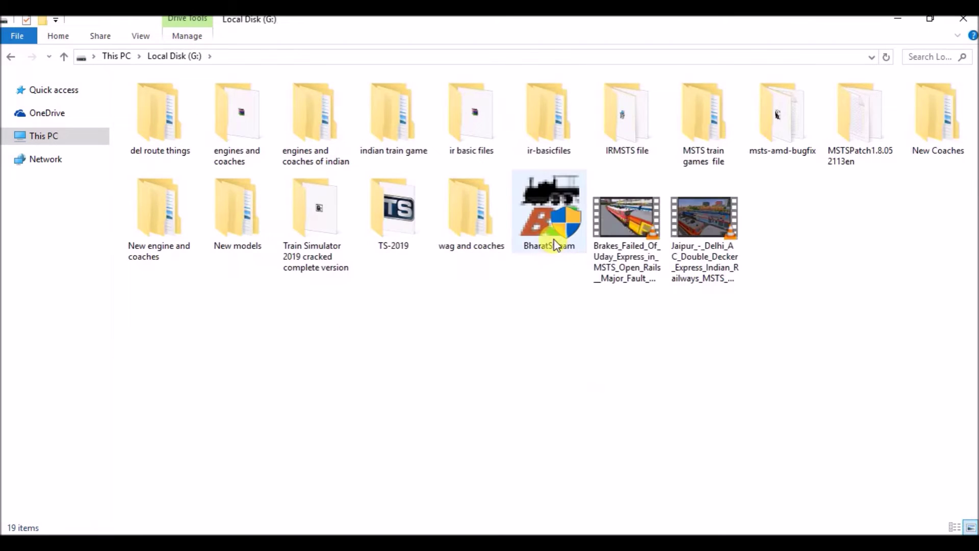
click(556, 245)
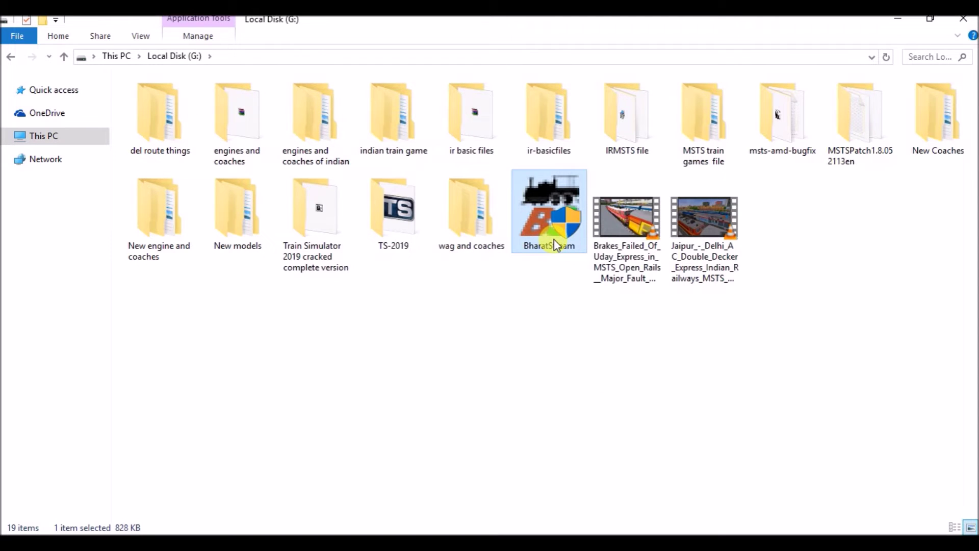
key(alt+Left)
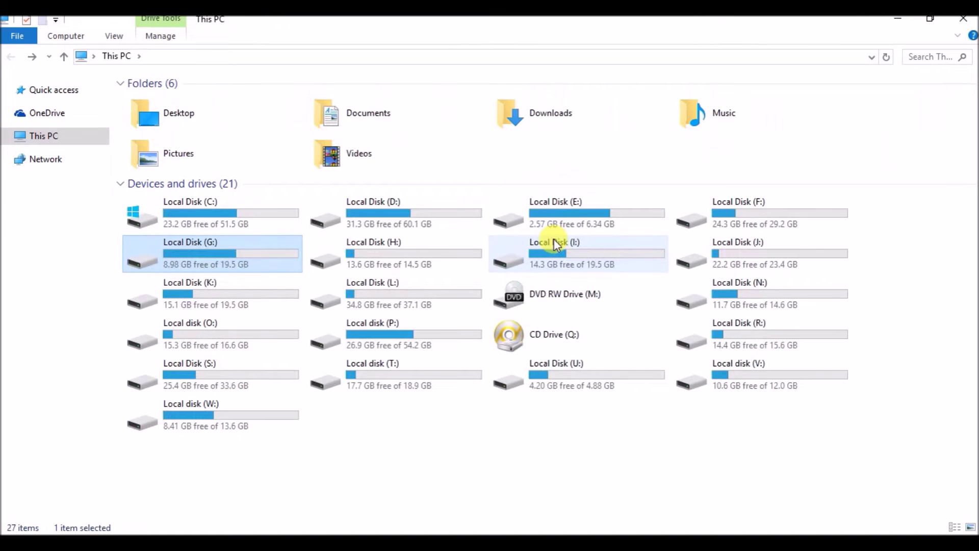
double_click(415, 302)
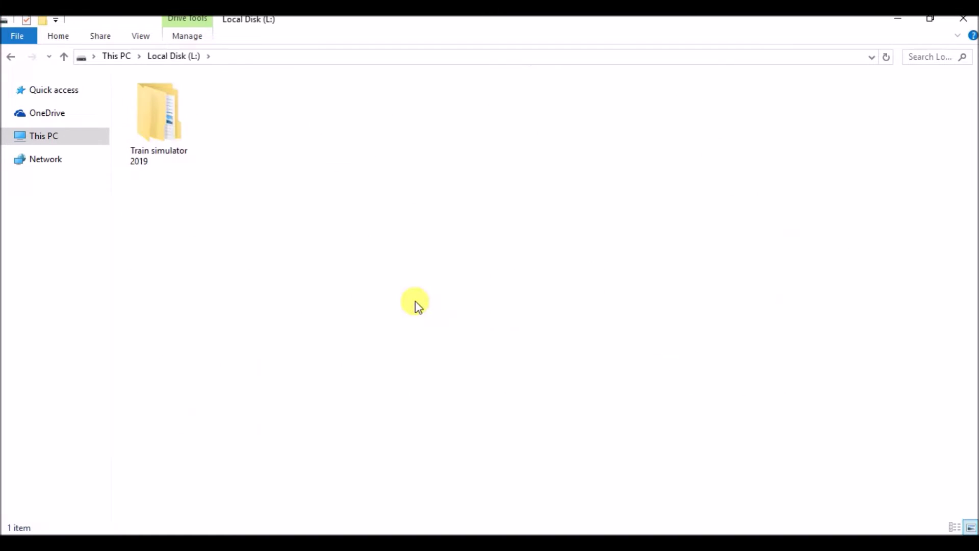
double_click(190, 144)
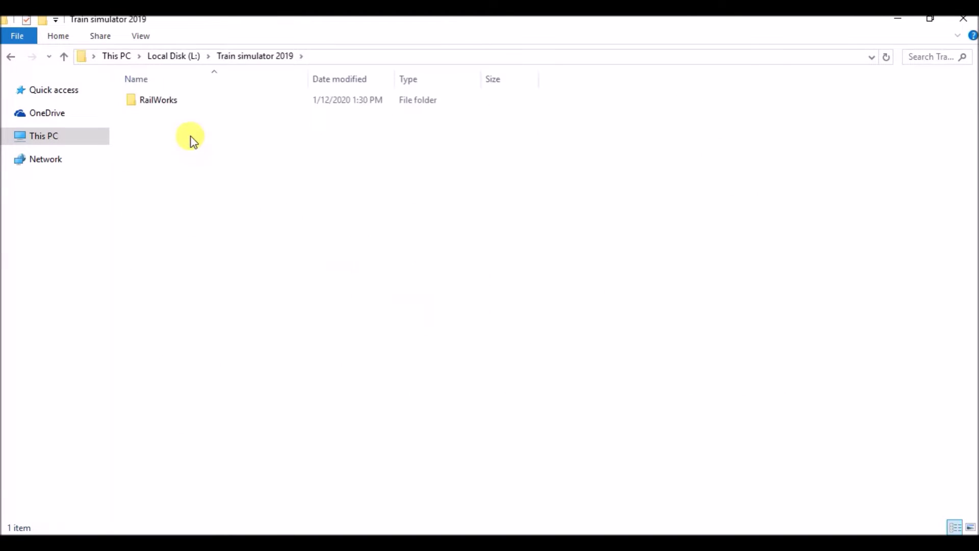
double_click(208, 102)
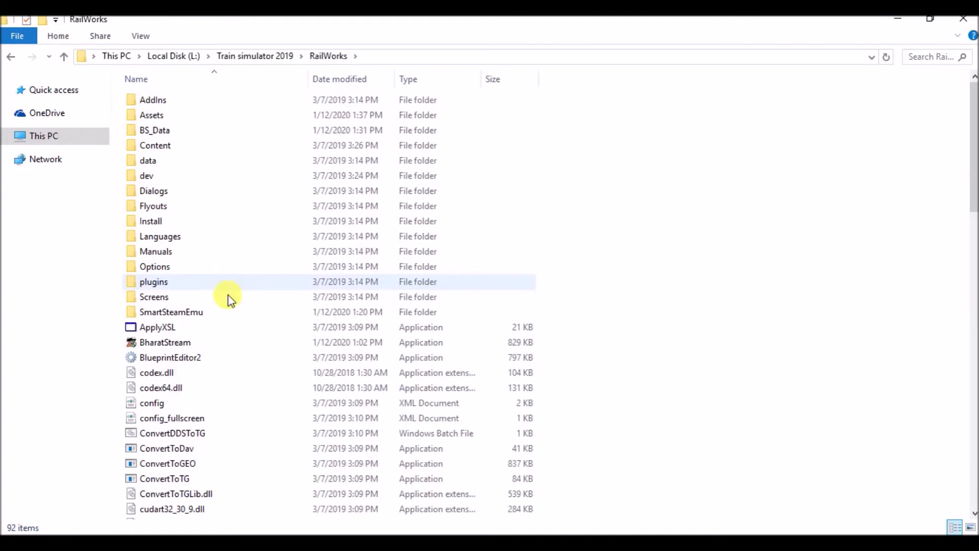
double_click(417, 352)
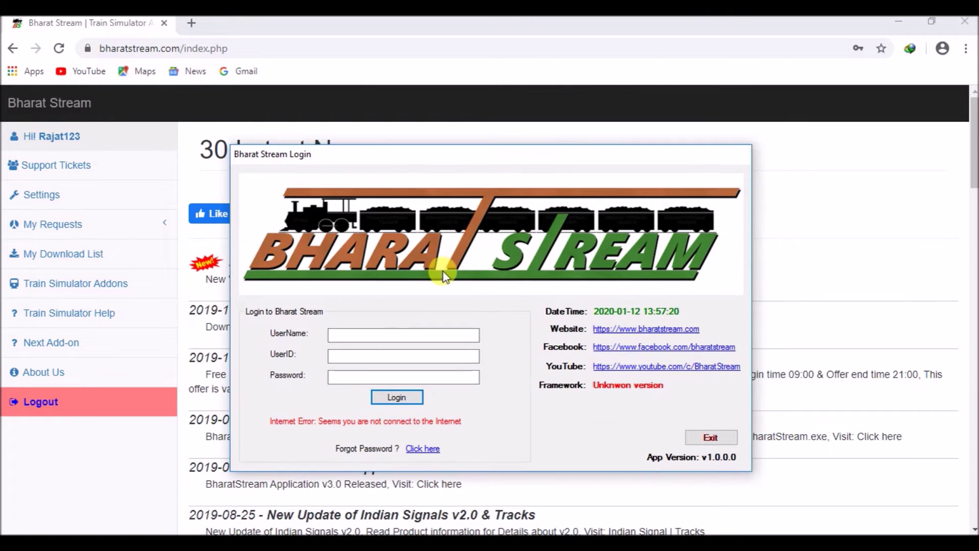
Step: Enter the account user name, close the Adaware popup, move the login window aside, and open Account Settings
click(417, 336)
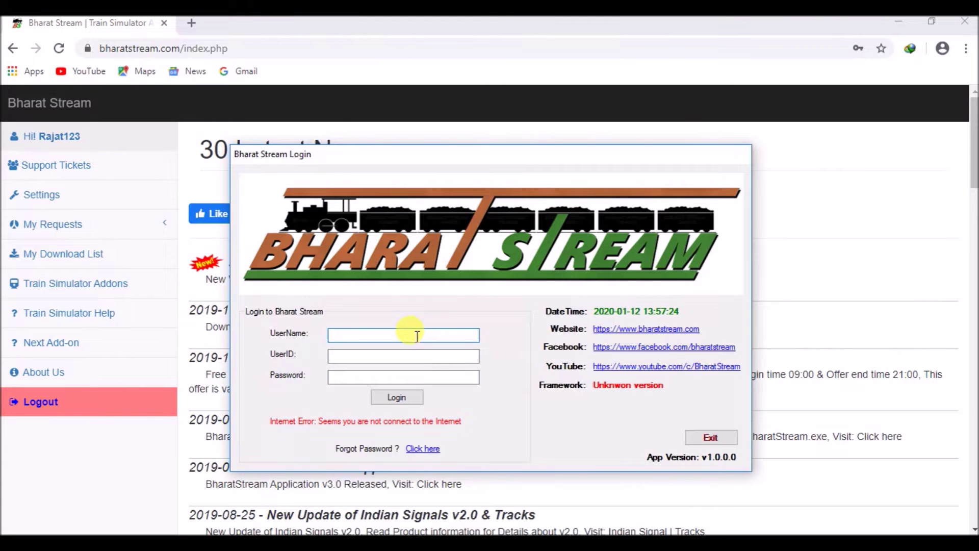
text(Rajat)
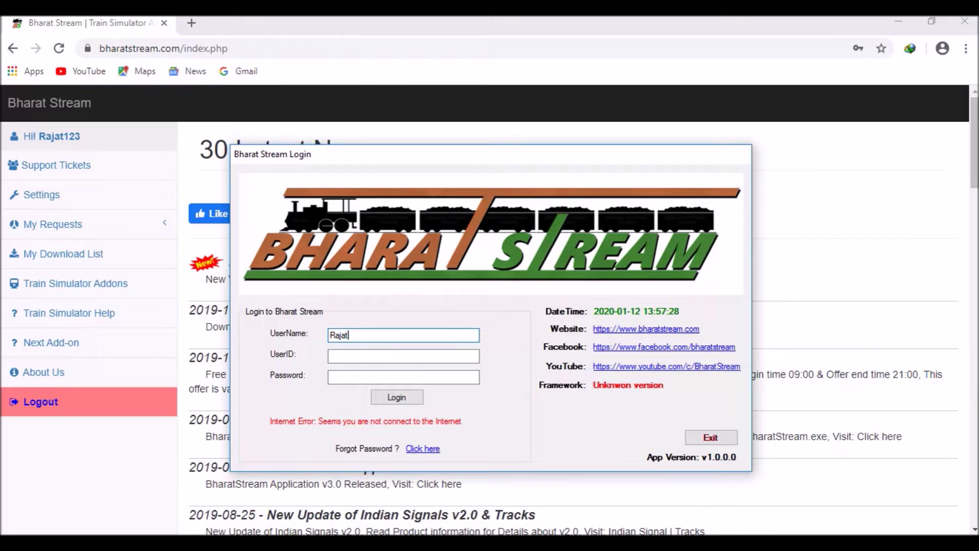
text(123)
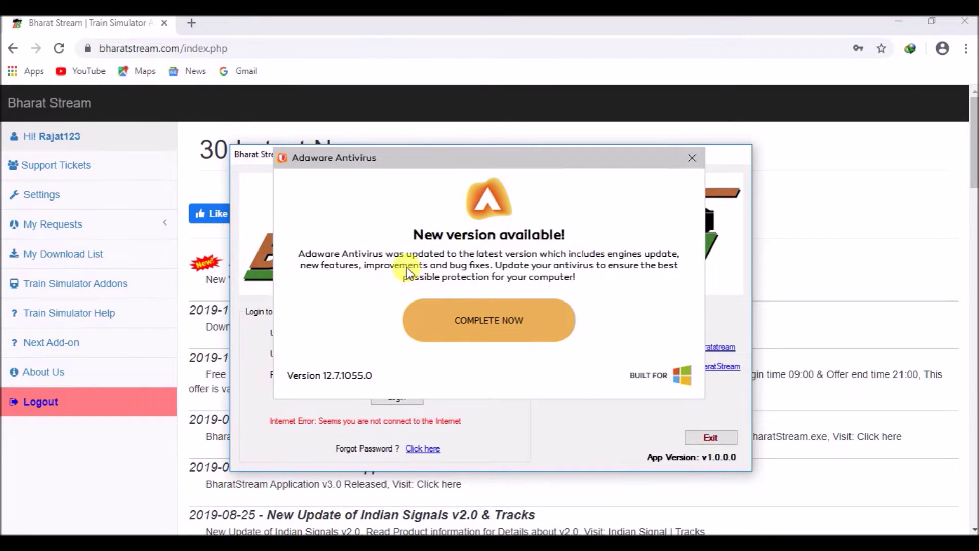
click(692, 158)
drag(552, 152, 705, 134)
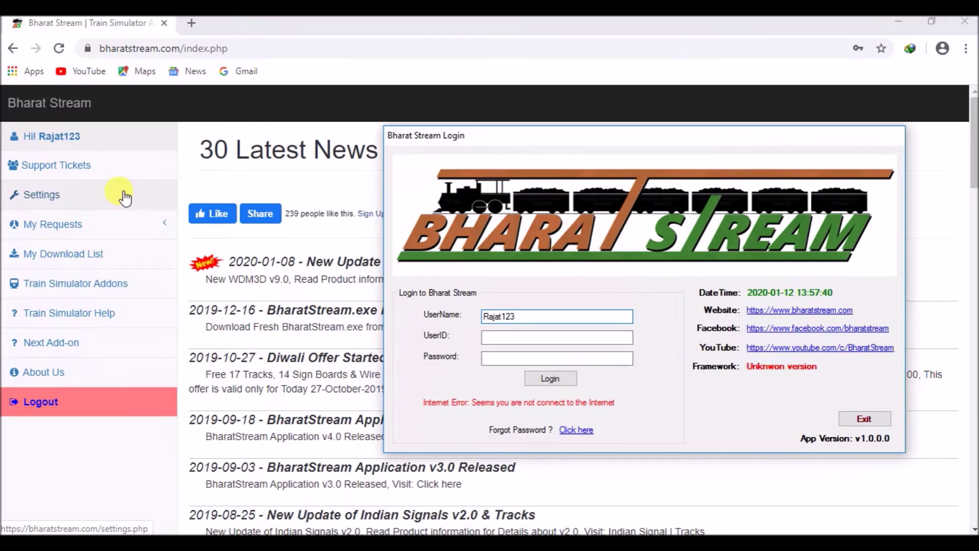
click(108, 199)
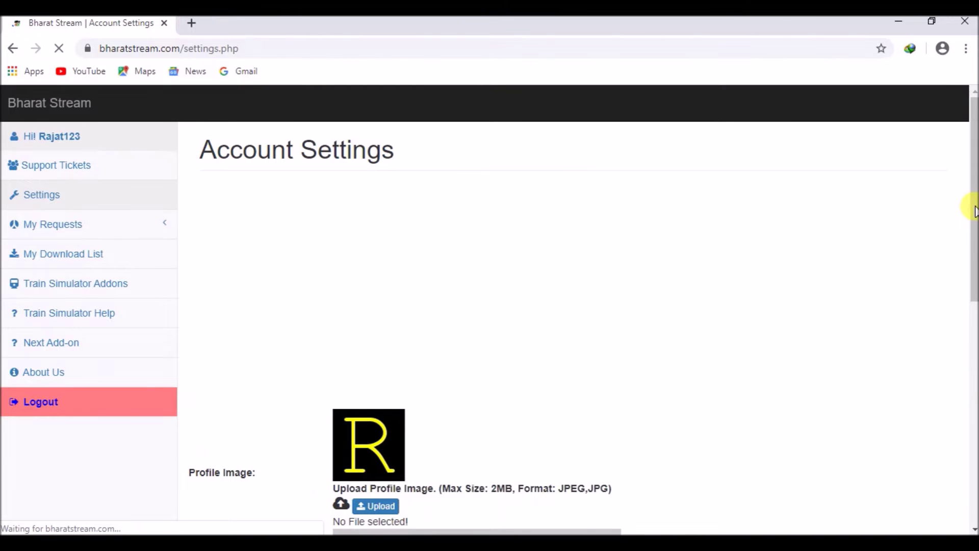
Step: Enter the user ID shown in Account Settings and the account password in the login window
scroll(973, 278, down, 3)
drag(973, 269, 974, 431)
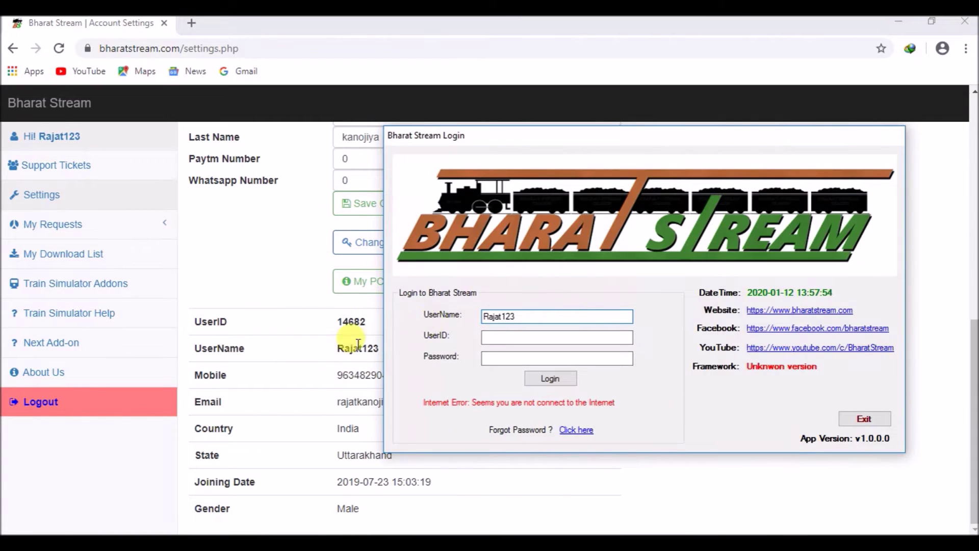
click(493, 336)
text(14)
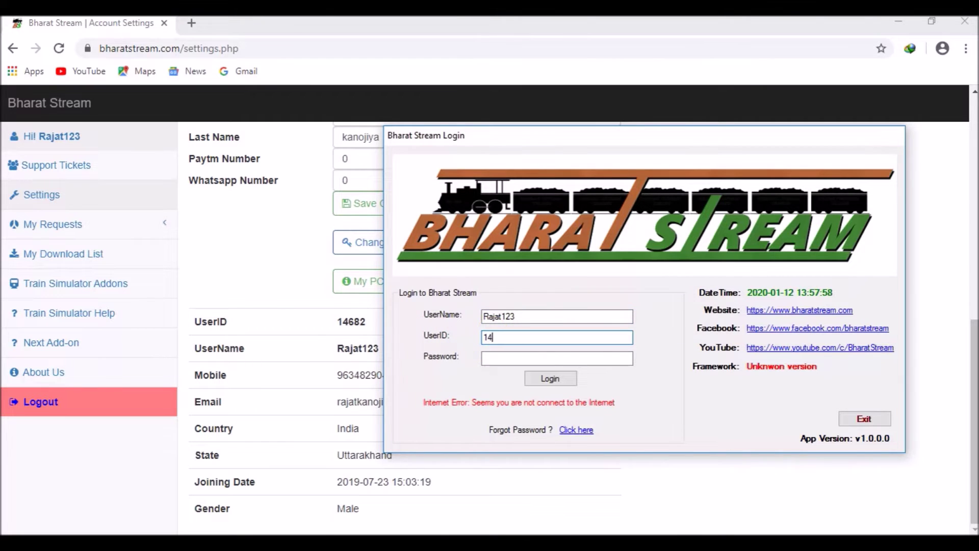
text(682)
click(498, 359)
text(??????)
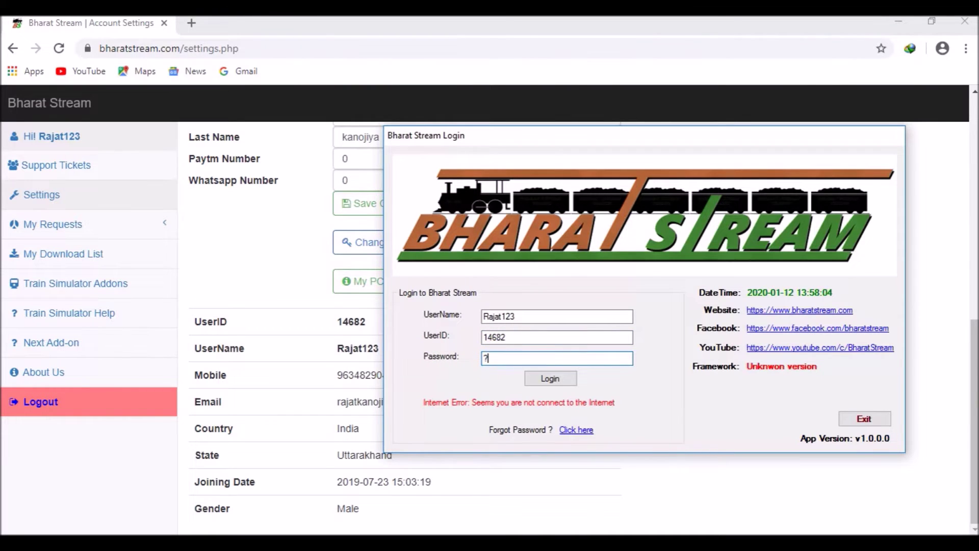
text(?????)
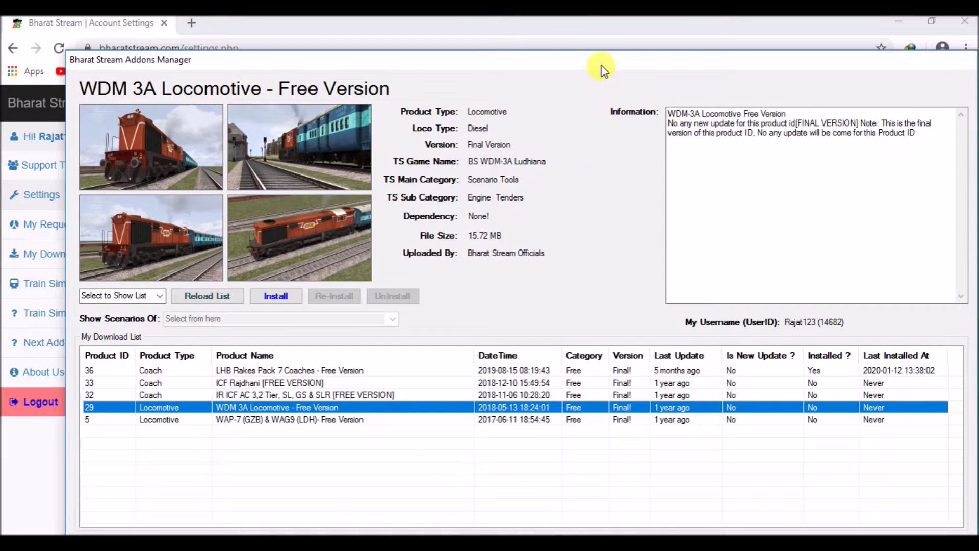
Step: Select WDM 3A Locomotive - Free Version in My Download List, install it, and confirm the success message
drag(601, 66, 575, 46)
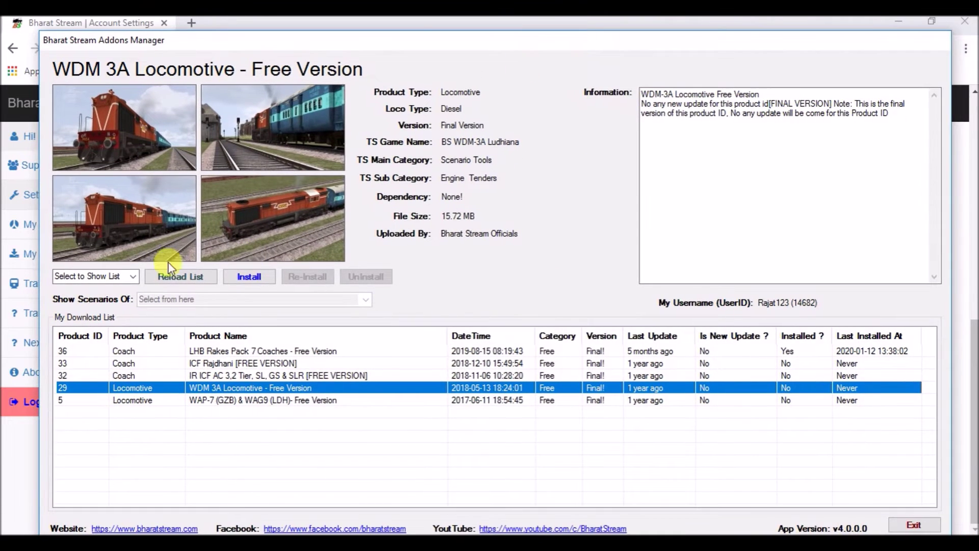
click(134, 276)
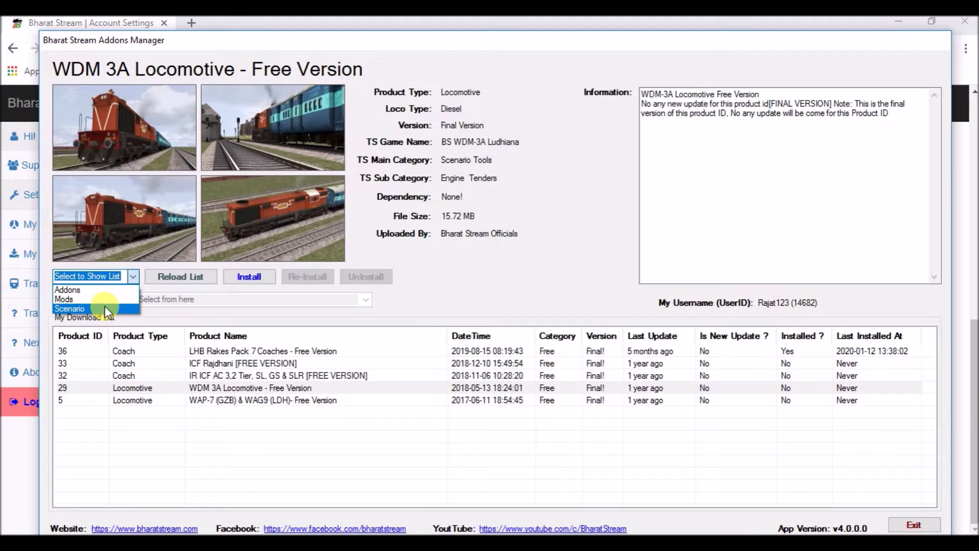
click(225, 287)
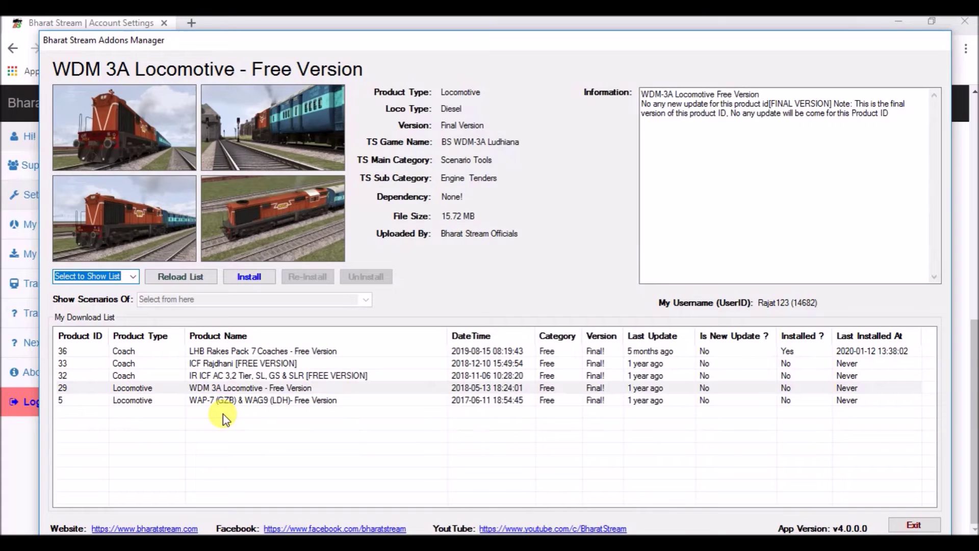
click(234, 387)
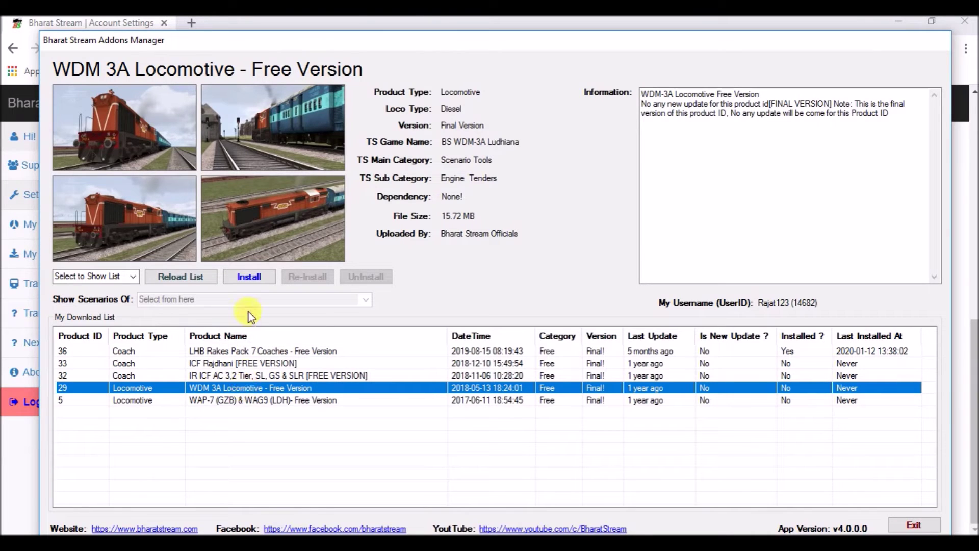
click(252, 283)
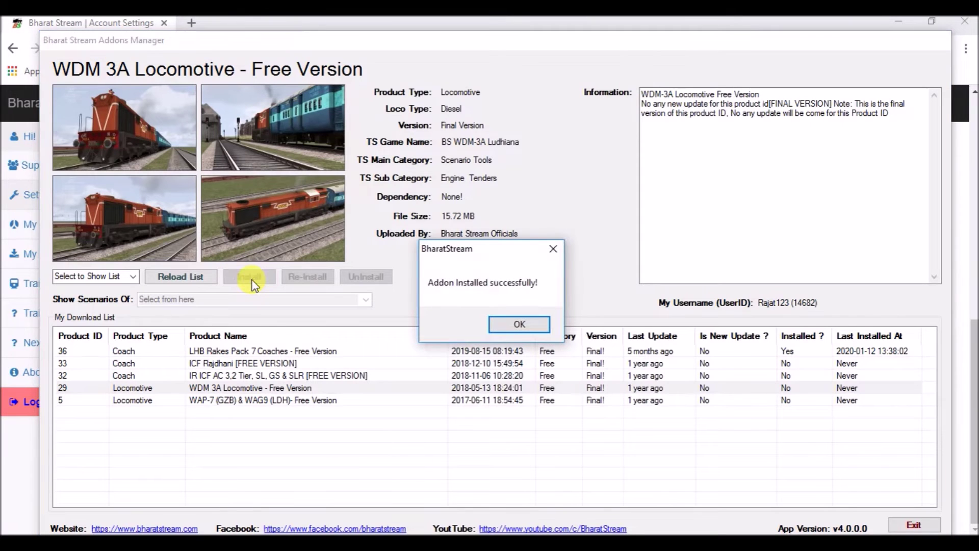
click(510, 323)
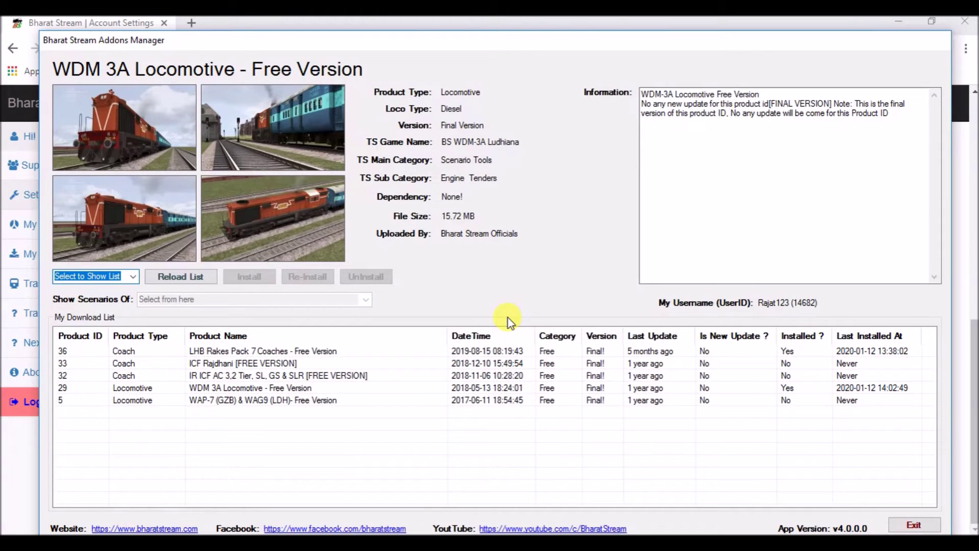
Step: Reload My Download List so WDM 3A shows as installed
click(289, 396)
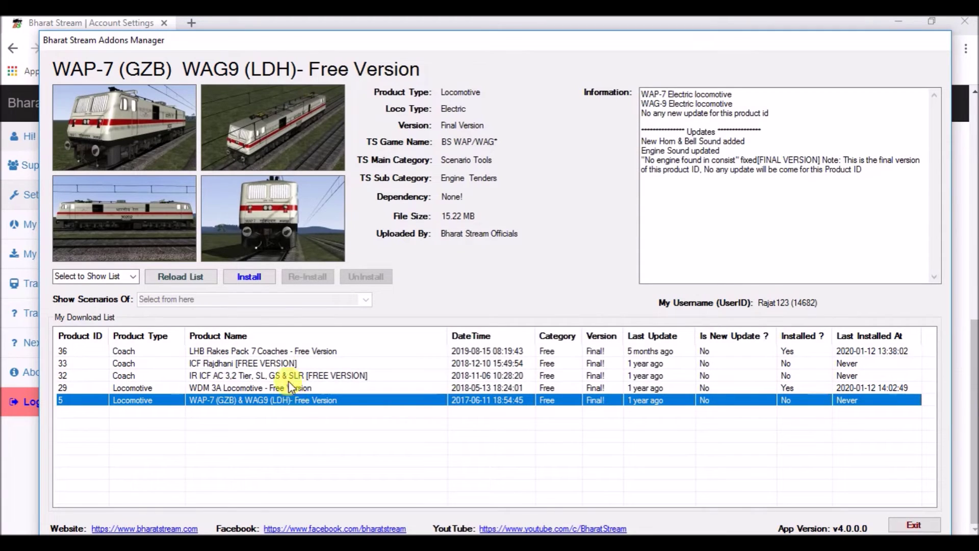
Step: Install the selected WAP-7 (GZB) & WAG9 (LDH) addon and acknowledge 'Addon Installed successfully!'
click(258, 279)
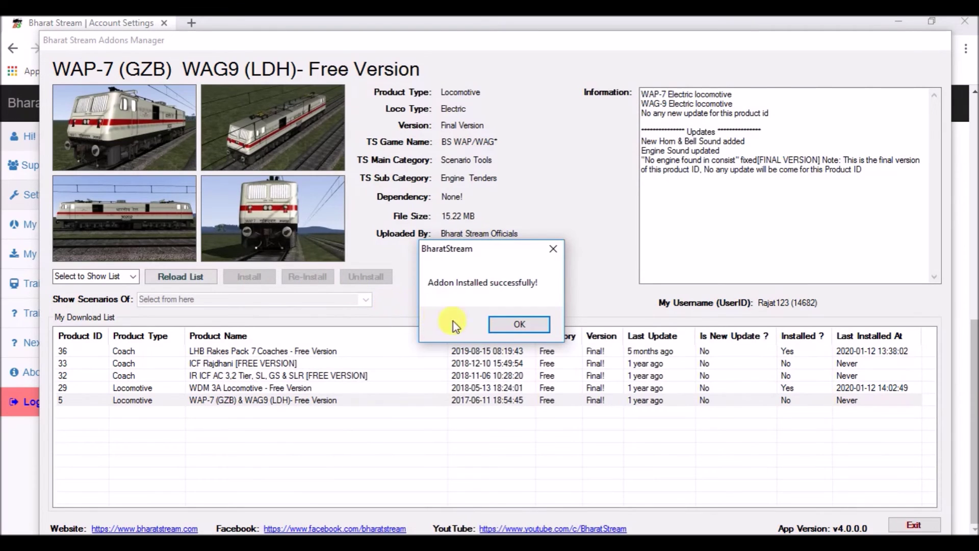
click(503, 324)
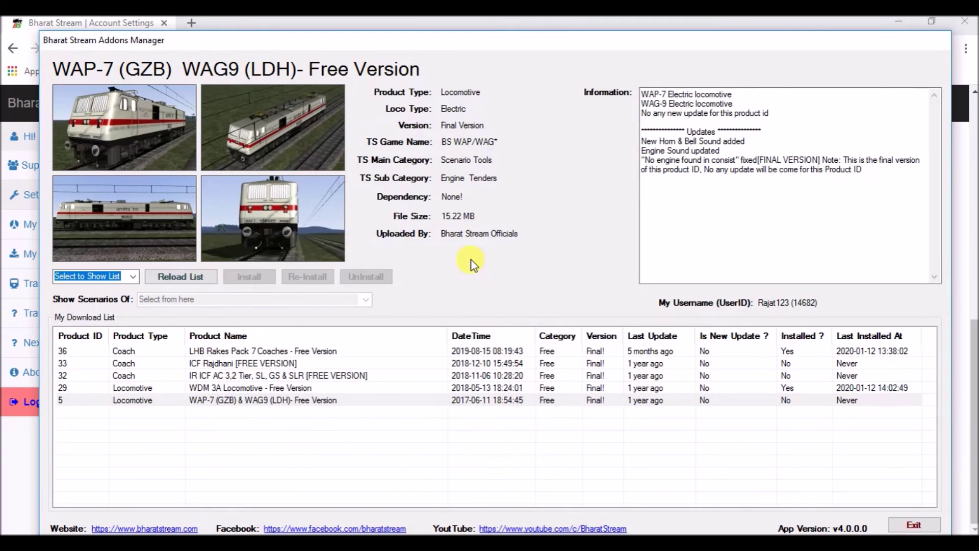